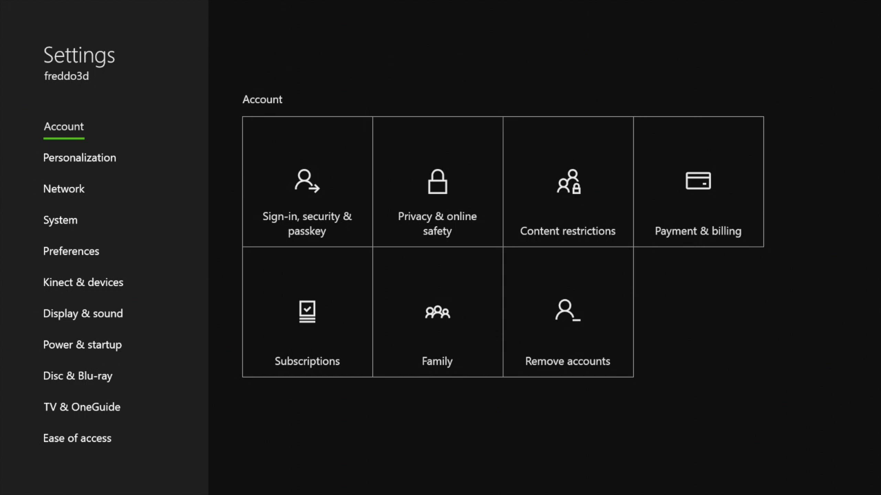
- Move down the settings categories to Kinect & devices
key("Down")
key("Down")
key("Down")
key("Down")
key("Down")
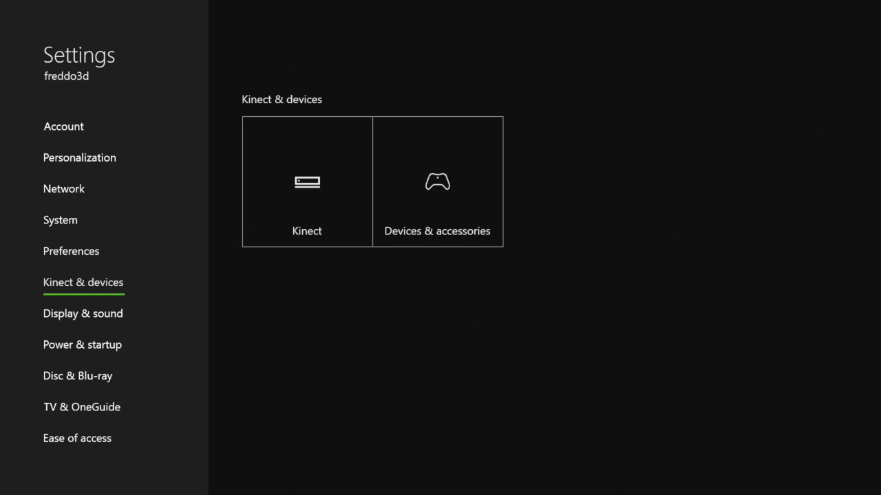
- Go into Devices & accessories and open the Xbox One Wireless Controller's Button mapping
key("Right")
key("Right")
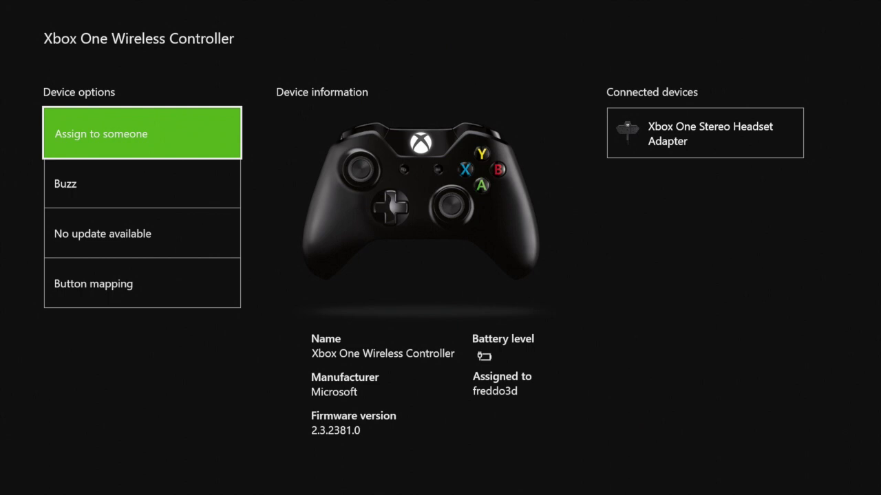
key("Down")
key("Down")
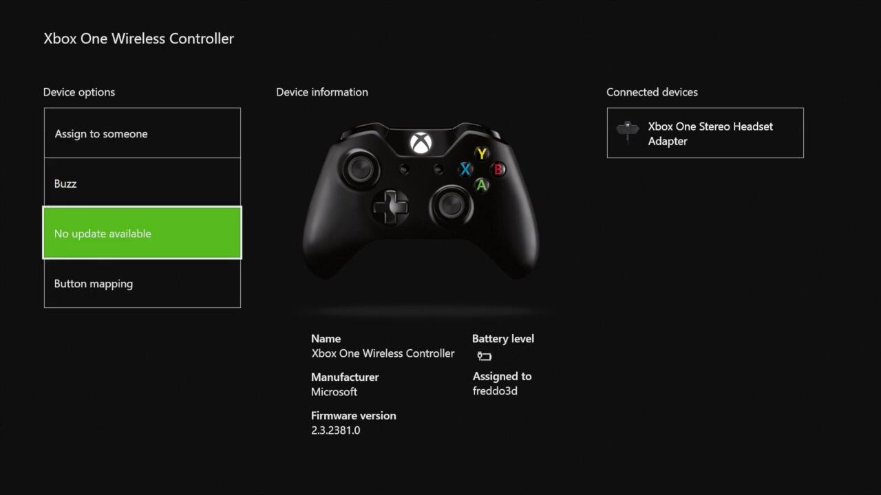
key("Down")
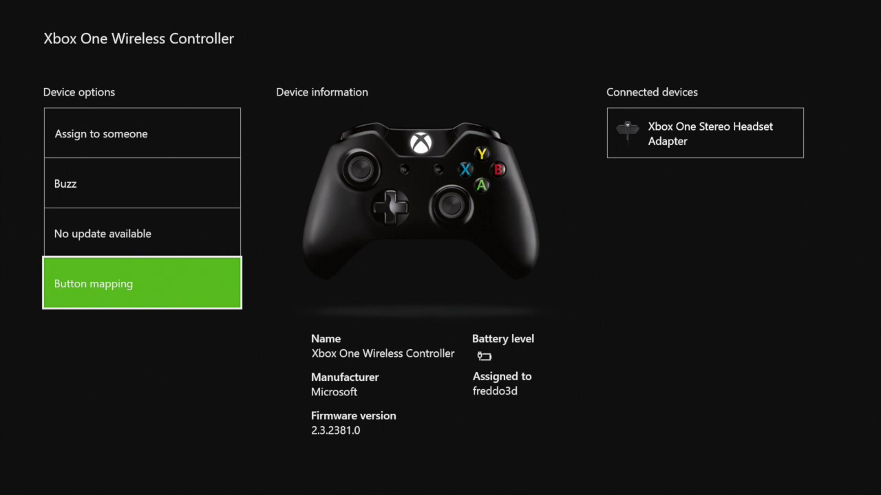
key("Return")
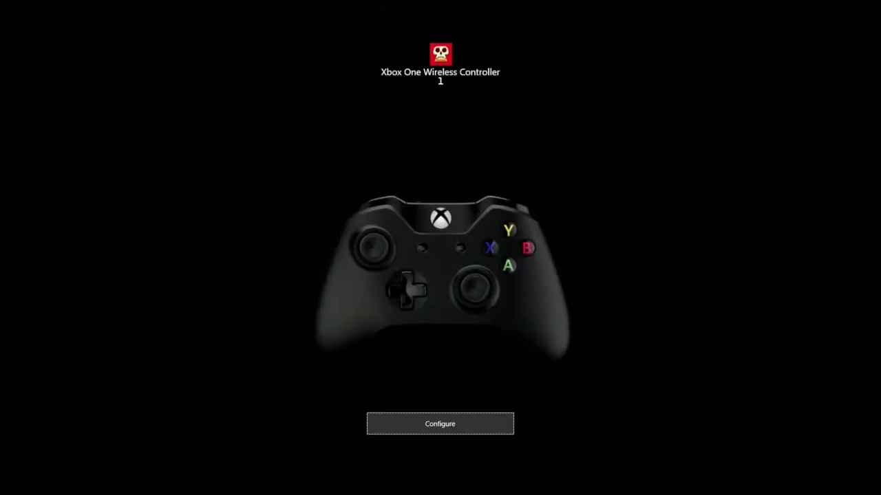
- Open the controller configuration and review its four unchecked stick and trigger options
key("Return")
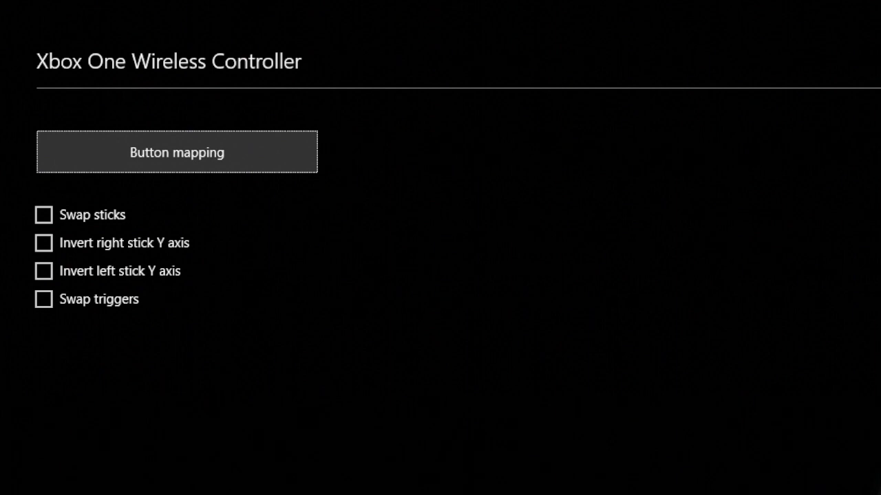
key("Down")
key("Up")
key("Down")
key("Down")
key("Down")
key("Down")
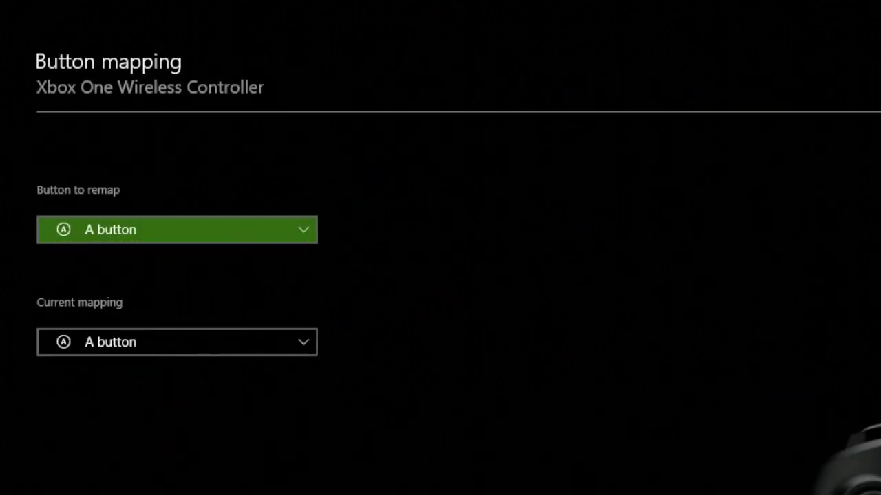
key("Down")
key("Up")
key("Down")
key("Up")
key("Down")
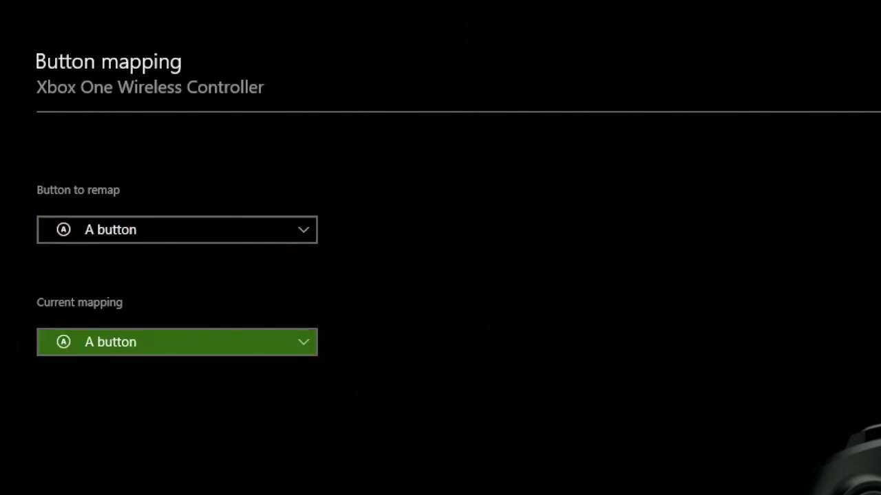
key("Up")
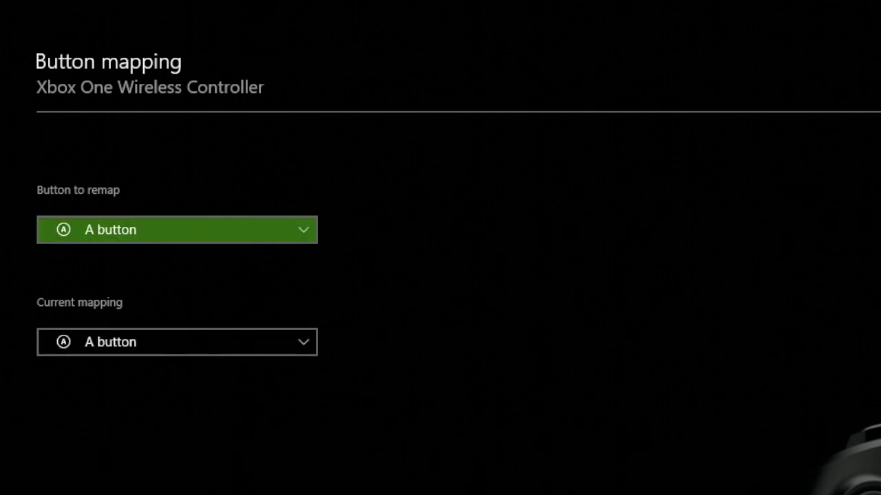
key("Down")
key("Up")
key("Return")
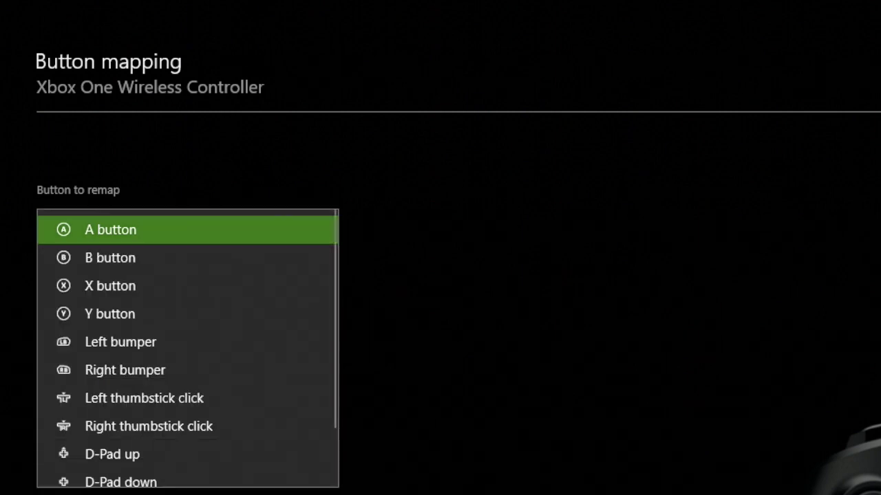
key("Down")
key("Down")
key("Down")
key("Up")
key("Up")
key("Up")
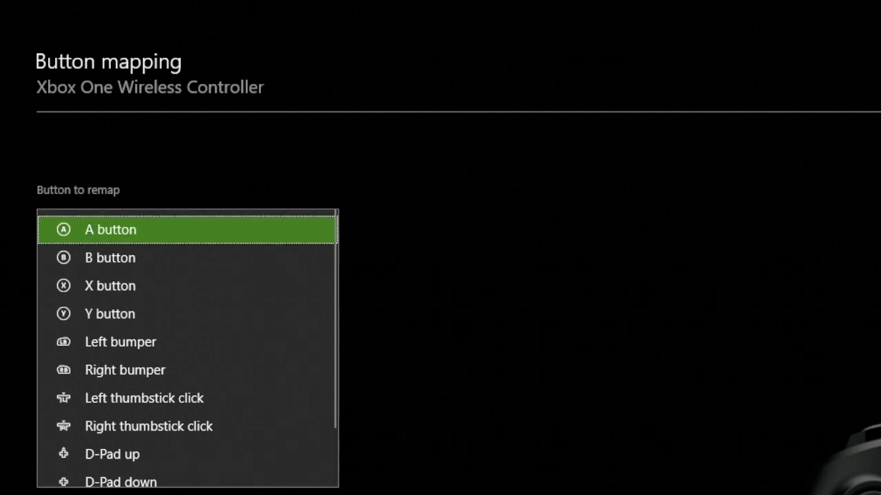
key("Down")
key("Down")
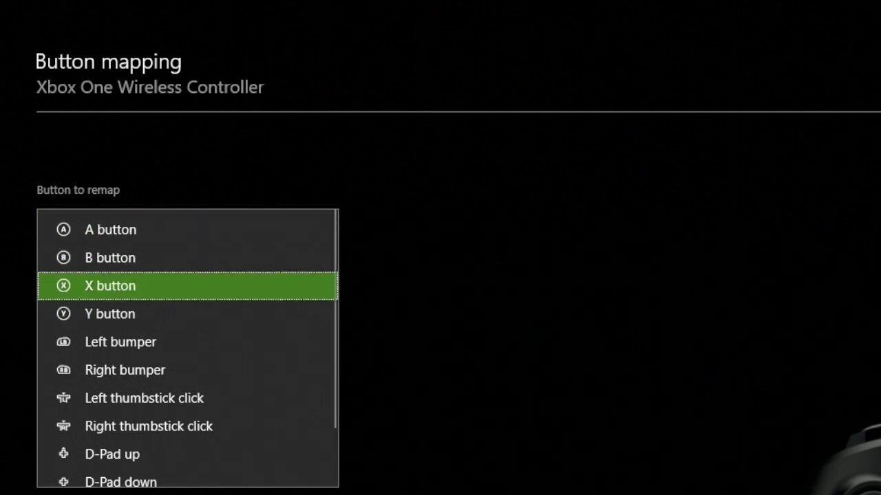
key("Down")
key("Down")
key("Down")
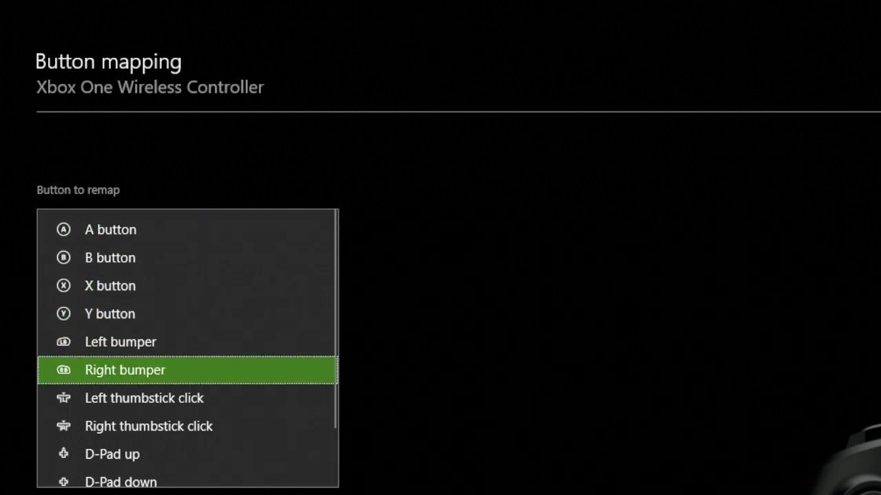
key("Down")
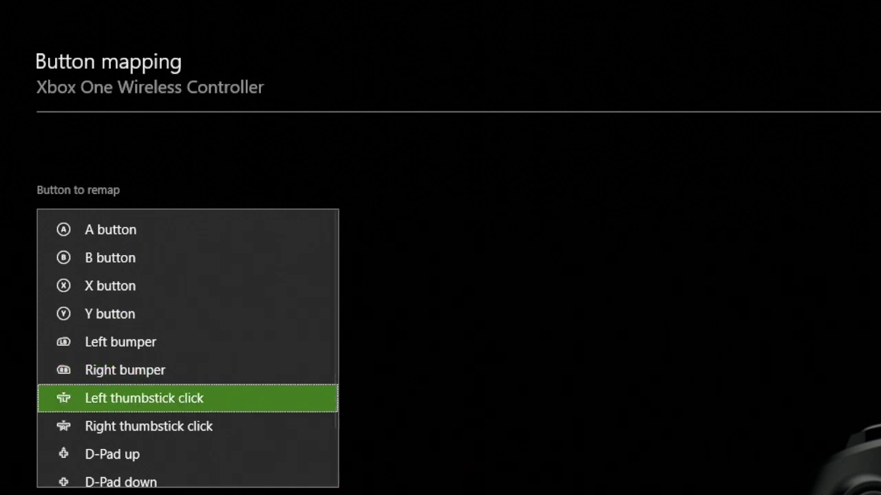
key("Down")
key("Down")
key("Down")
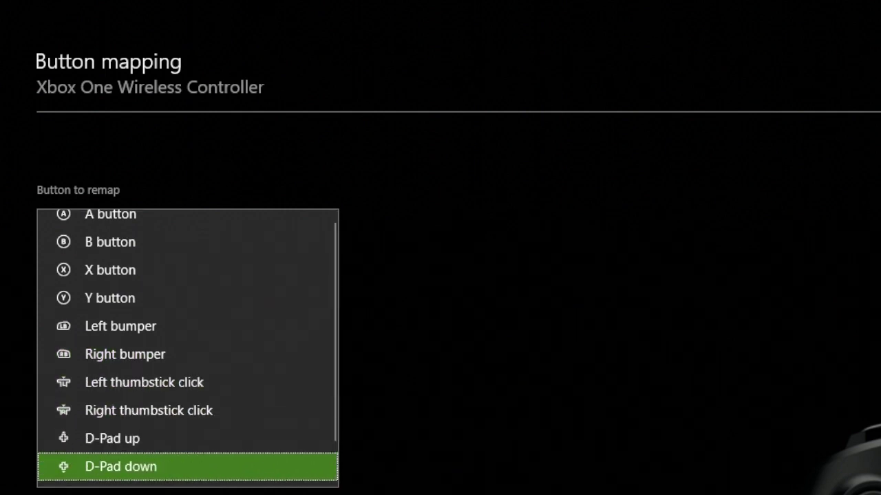
key("Down")
key("Down")
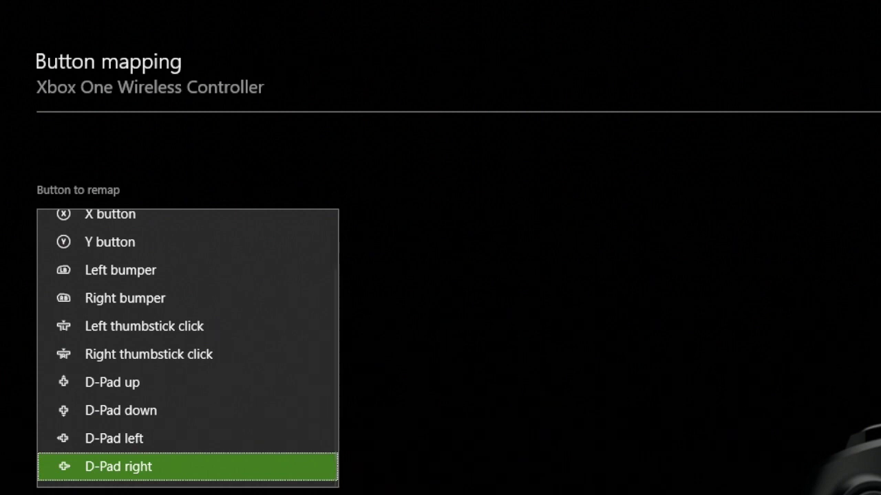
key("Escape")
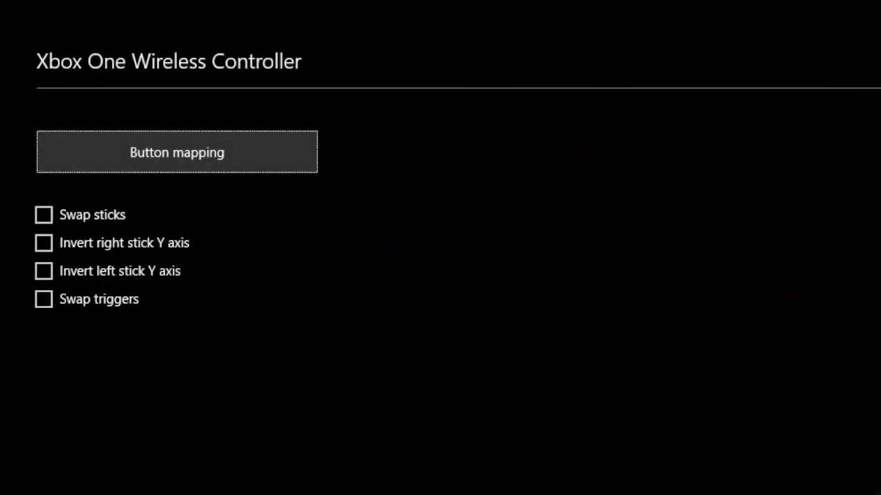
key("Return")
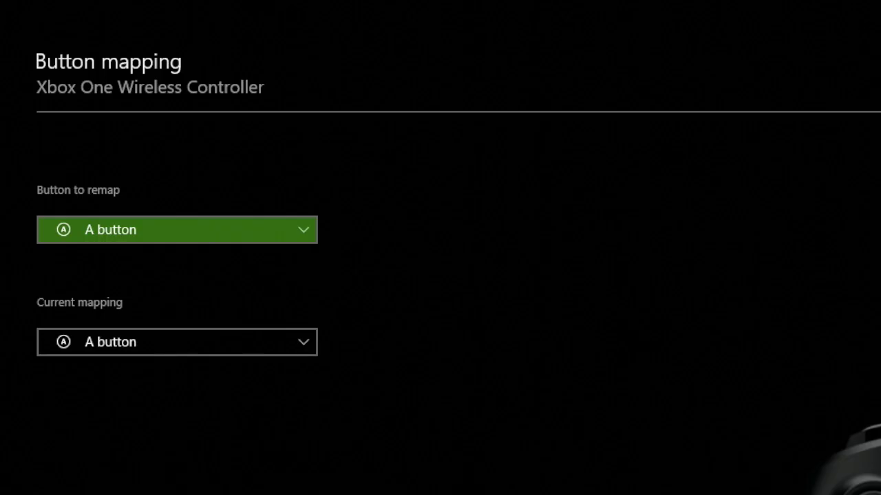
- Leave A button's mapping unchanged and choose Right bumper as the button to remap
key("Down")
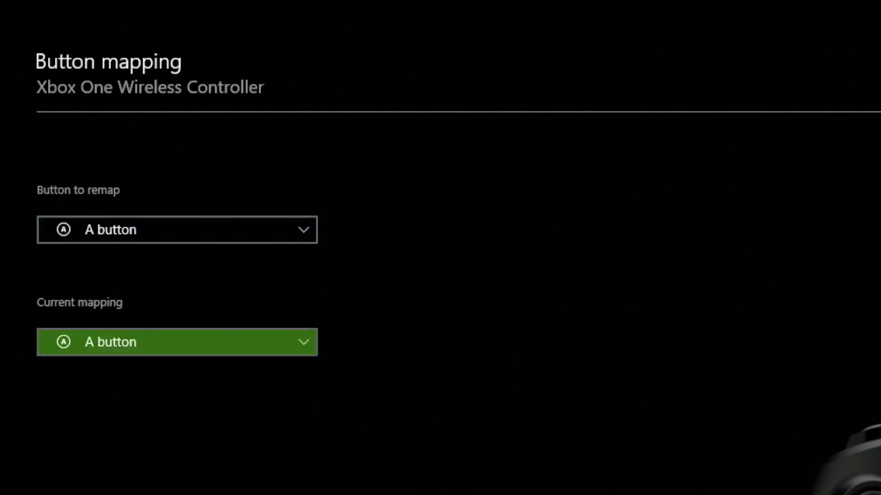
key("Return")
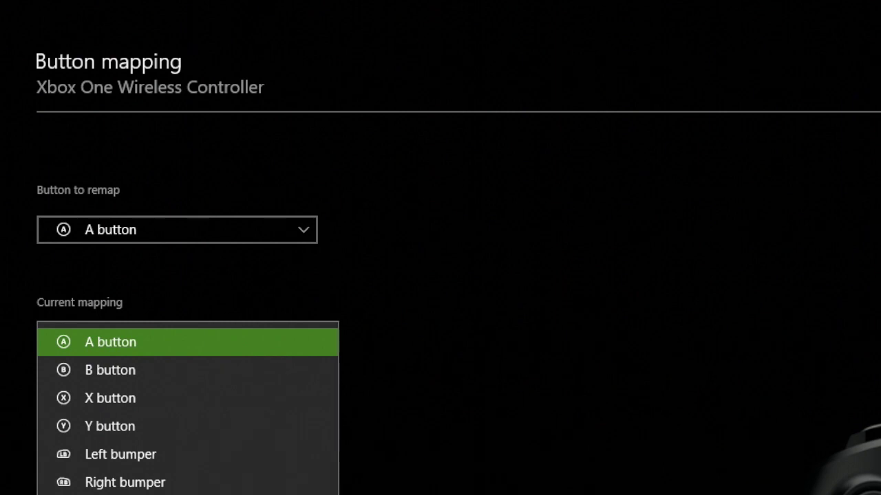
key("Escape")
key("Up")
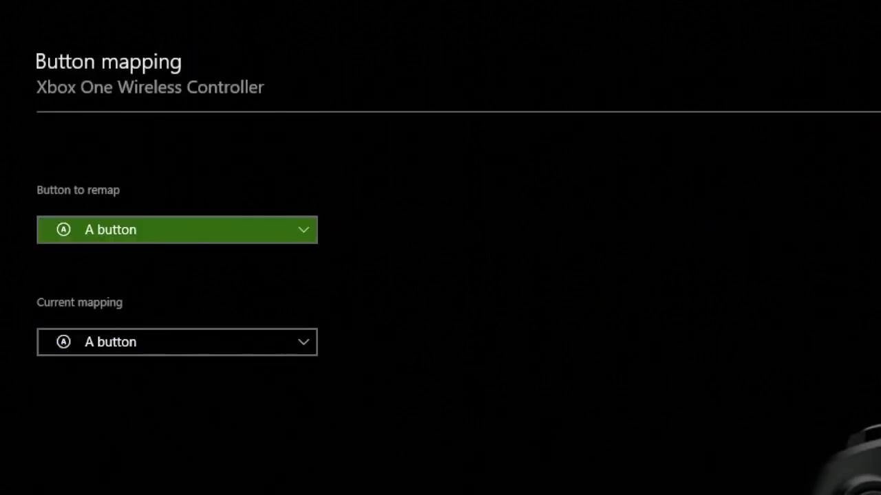
key("Return")
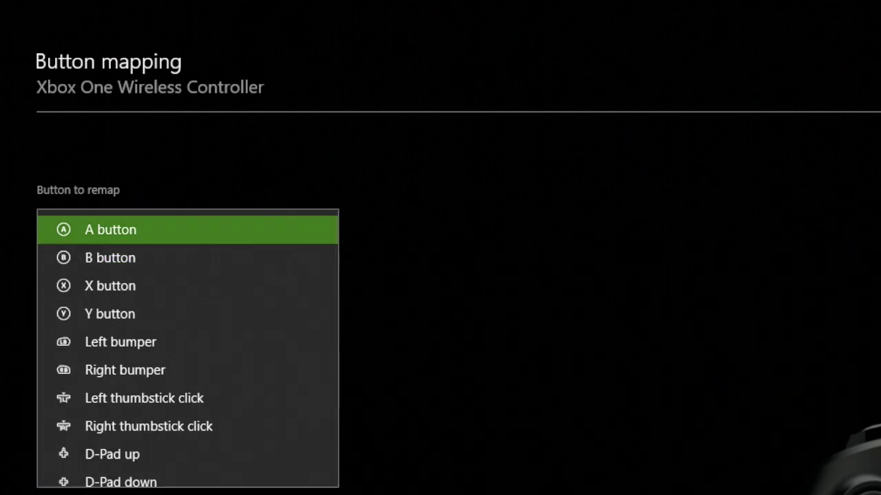
key("Down")
key("Down")
key("Down")
key("Down")
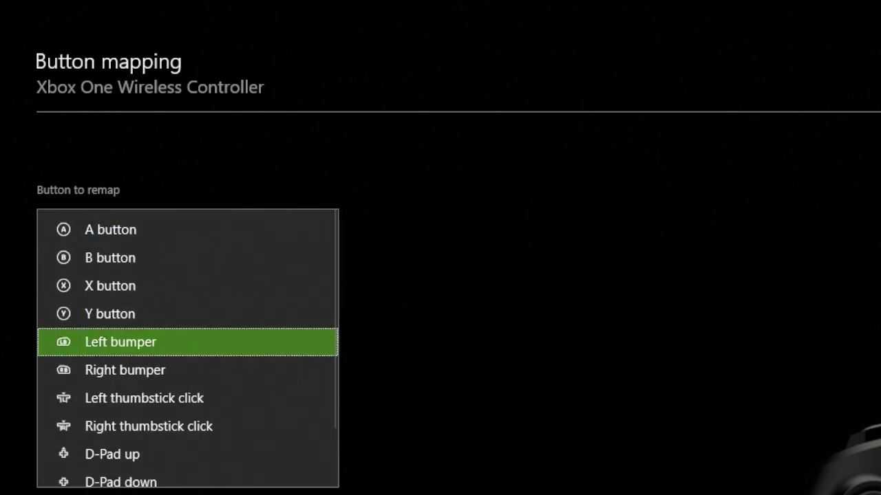
key("Down")
key("Down")
key("Down")
key("Down")
key("Down")
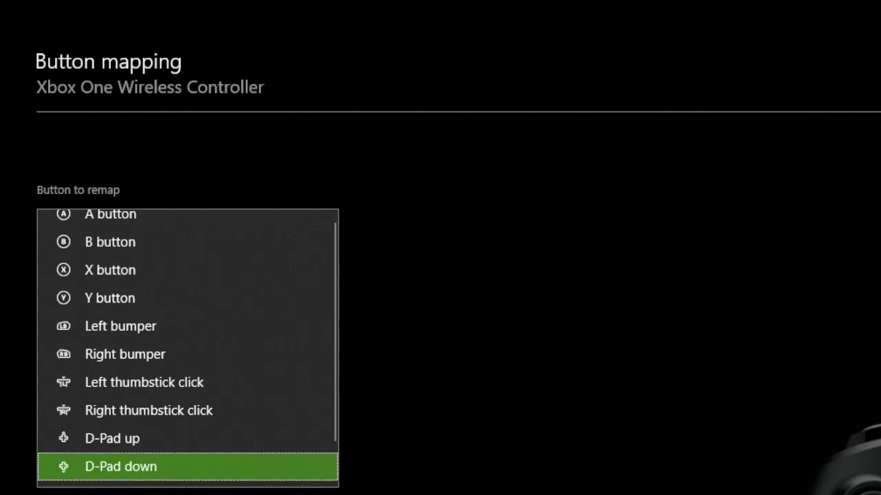
key("Up")
key("Up")
key("Up")
key("Up")
key("Return")
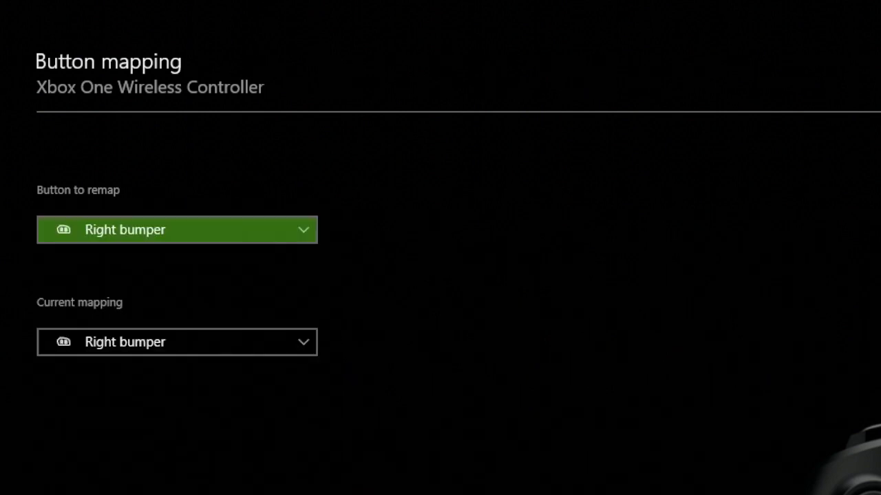
- Set Right bumper's current mapping to Left bumper
key("Down")
key("Up")
key("Return")
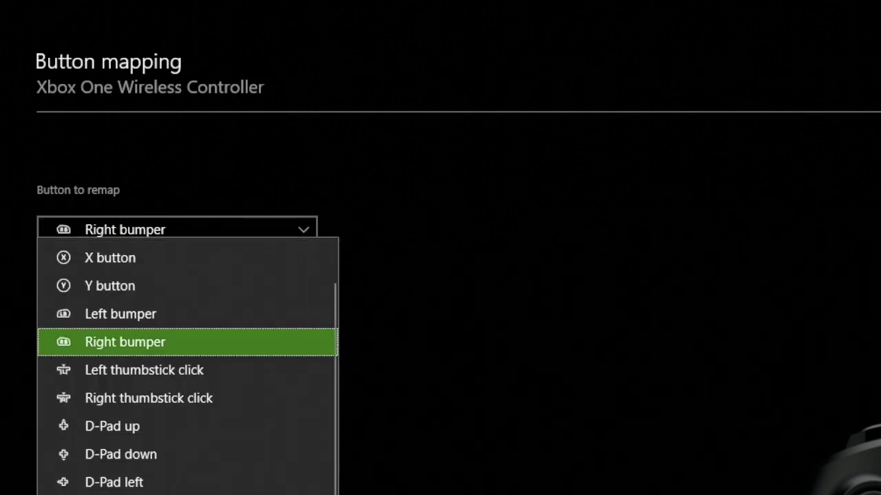
key("Up")
key("Return")
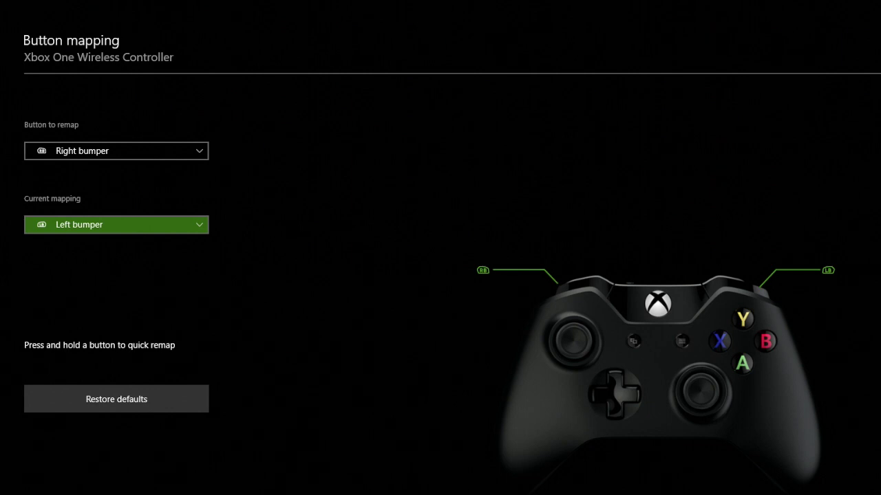
- Remap A button so it acts as X button
key("Up")
key("Return")
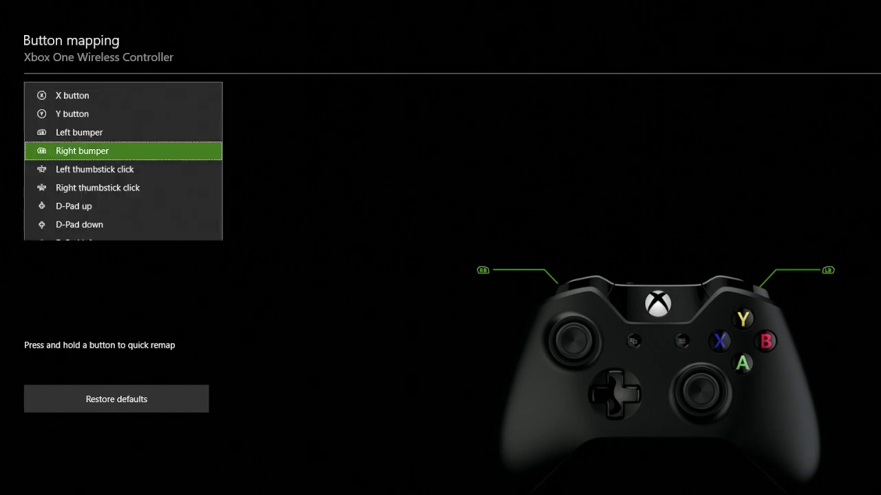
key("Up")
key("Up")
key("Up")
key("Up")
key("Up")
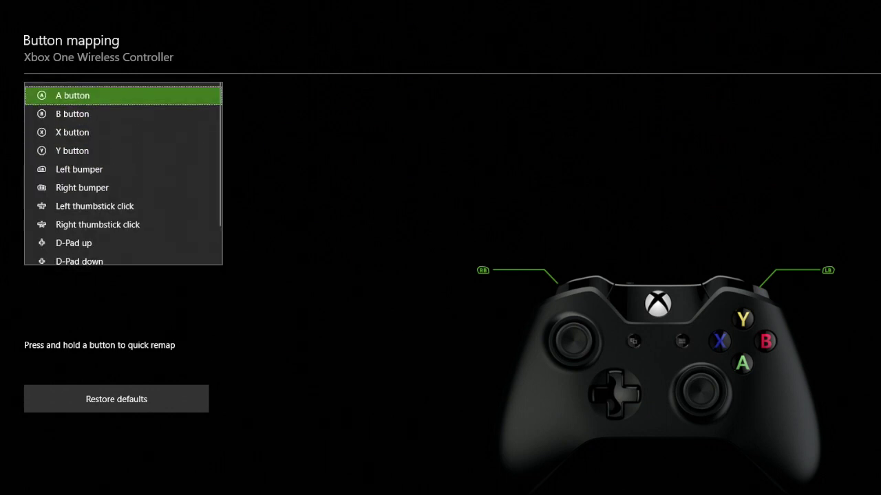
key("Return")
key("Down")
key("Return")
key("Down")
key("Down")
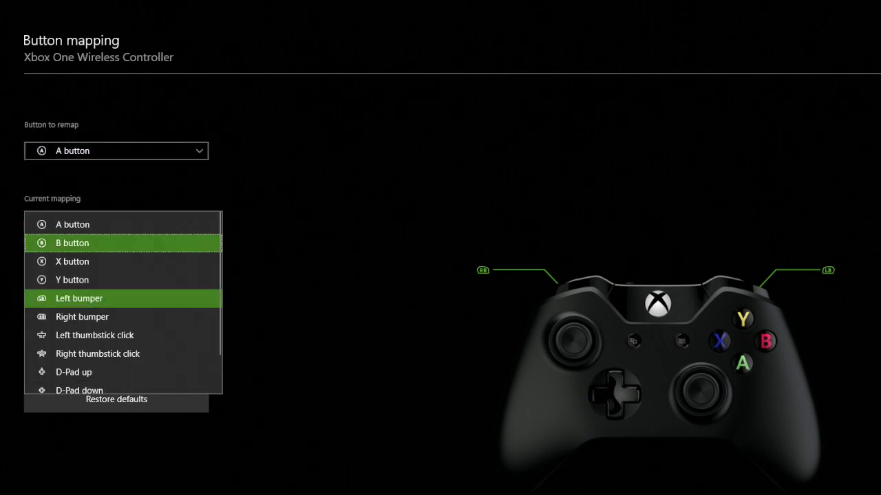
key("Return")
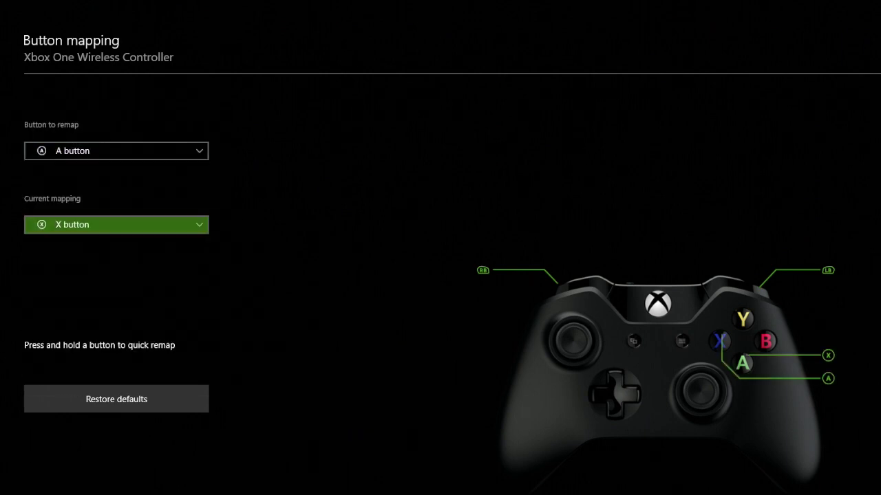
- Remap B button to Y button, then select A button to confirm its X mapping
key("Up")
key("Return")
key("Down")
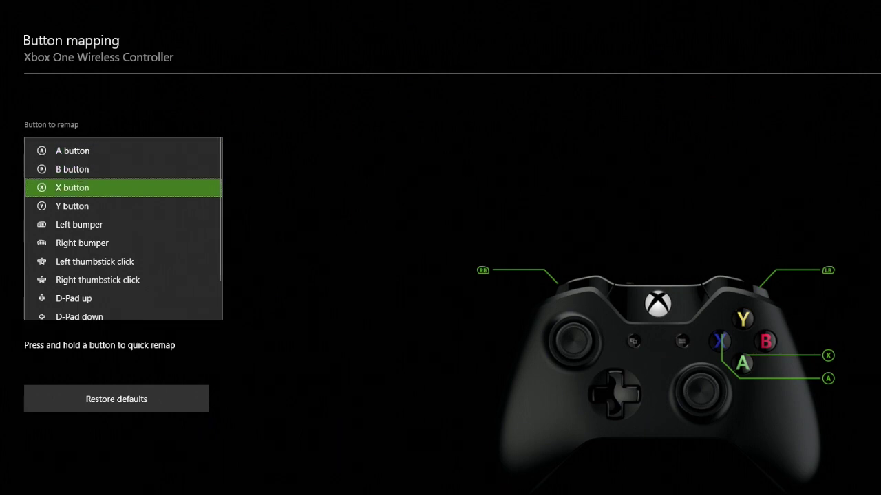
key("Down")
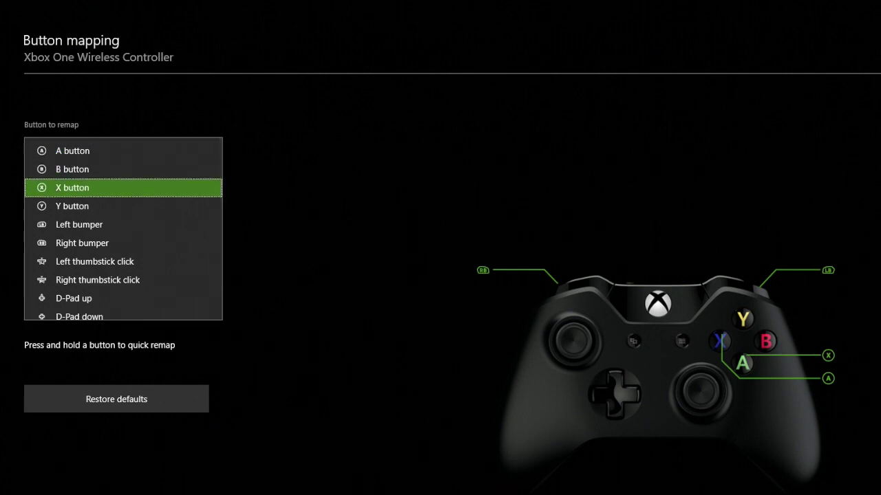
key("Up")
key("Return")
key("Down")
key("Return")
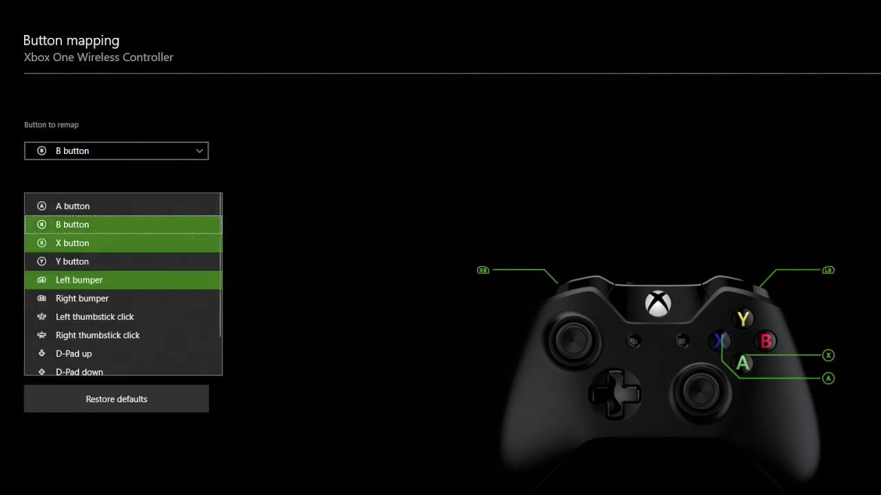
key("Down")
key("Down")
key("Return")
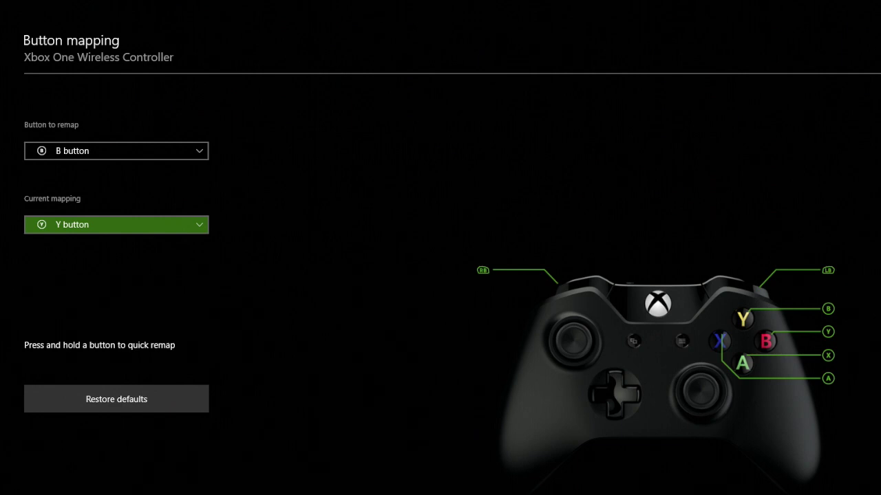
key("Up")
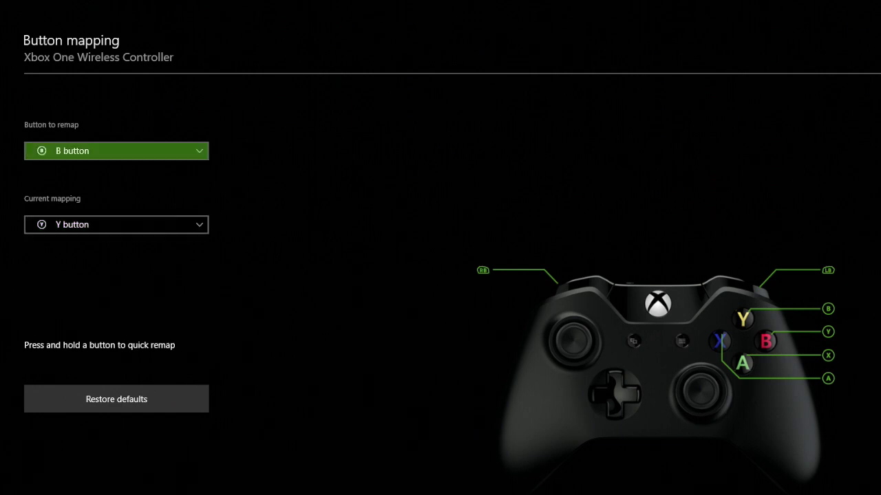
key("Up")
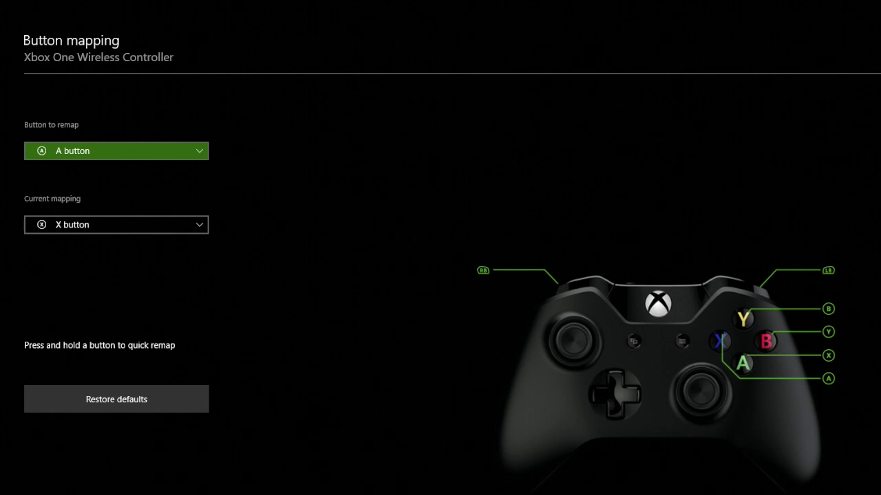
- Go back from button mapping to the controller's options page
key("Escape")
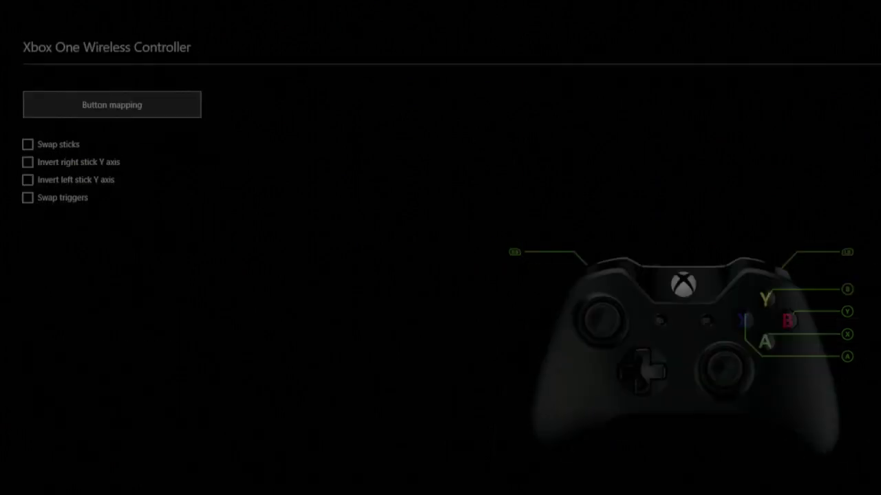
key("Down")
key("Up")
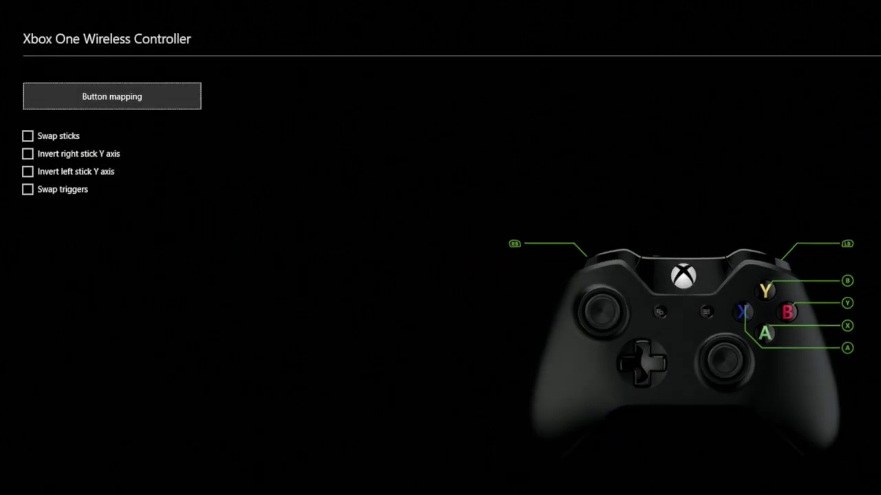
key("Down")
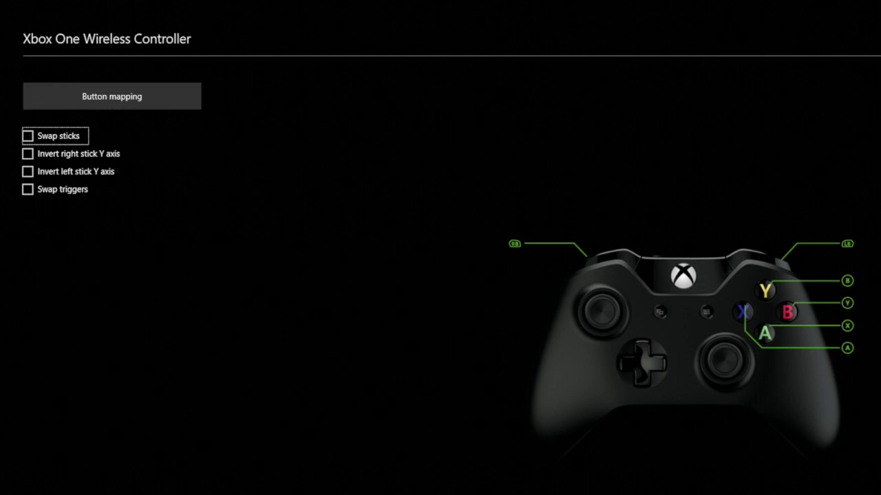
- Check the Invert right stick Y axis option for the controller
key("Down")
key("Up")
key("Down")
key("Down")
key("Down")
key("Up")
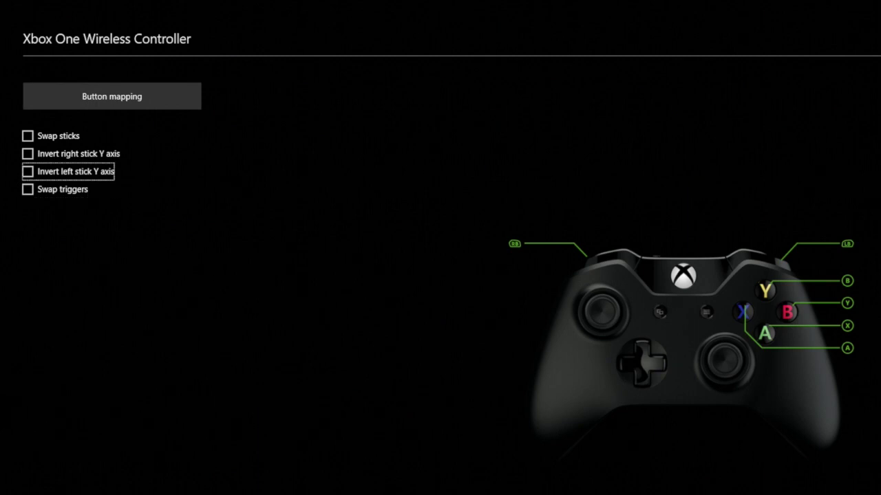
key("Up")
key("Up")
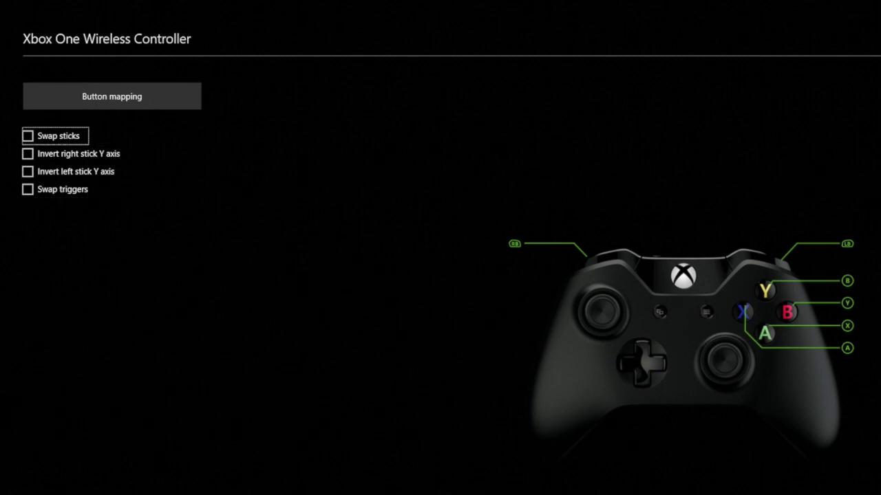
key("Down")
key("Down")
key("Up")
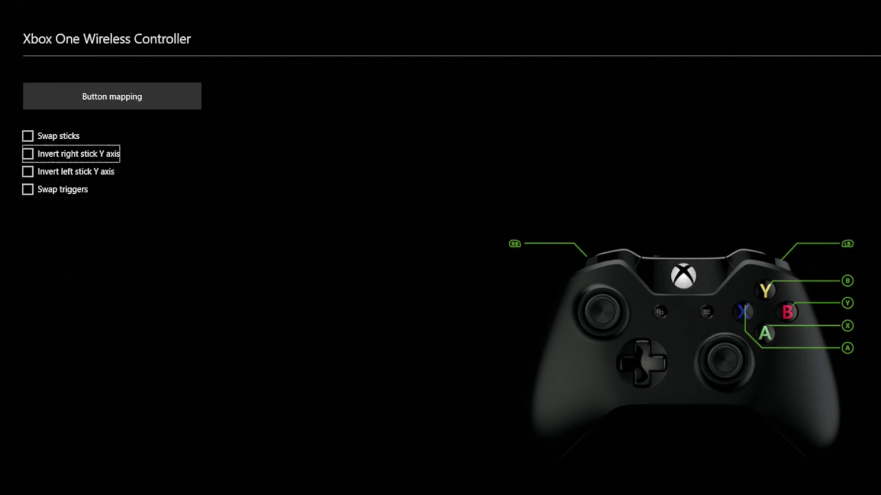
key("Up")
key("Down")
key("Down")
key("Down")
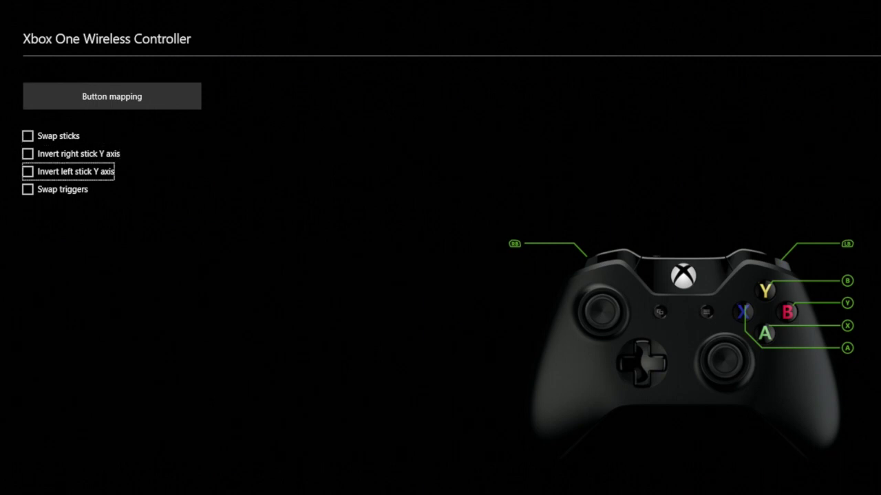
key("Up")
key("Up")
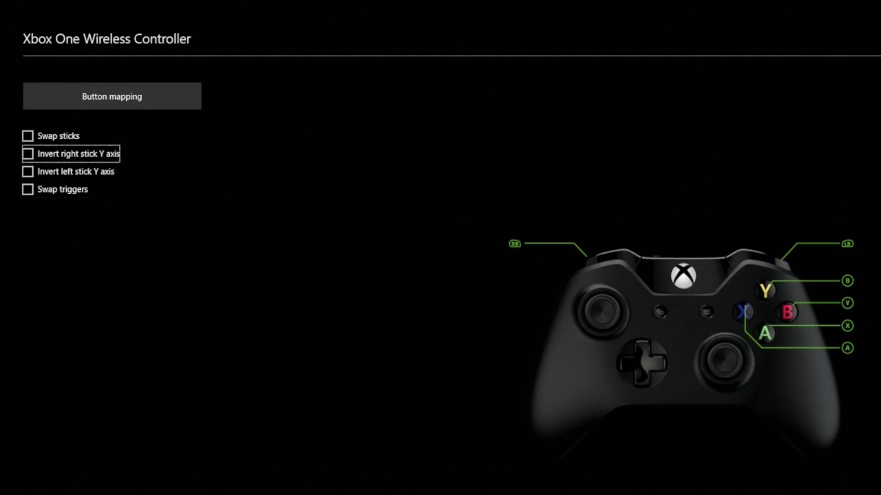
key("Up")
key("Down")
key("Down")
key("Down")
key("Up")
key("Up")
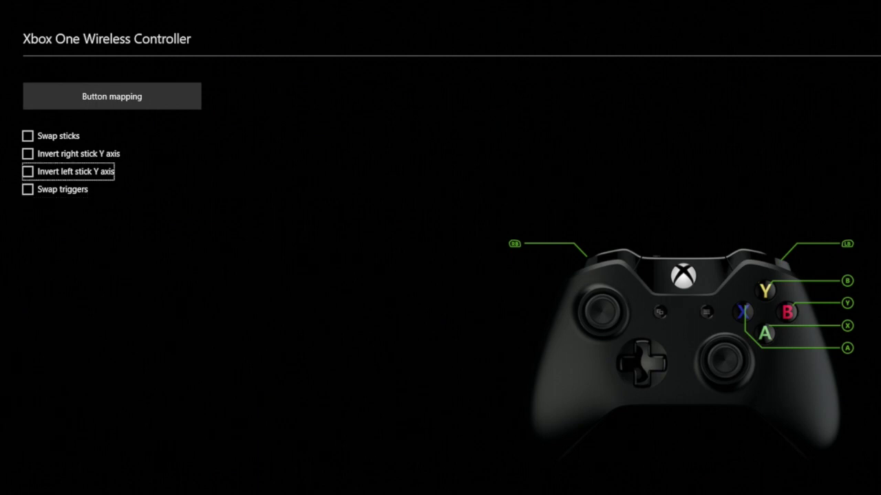
key("Down")
key("Down")
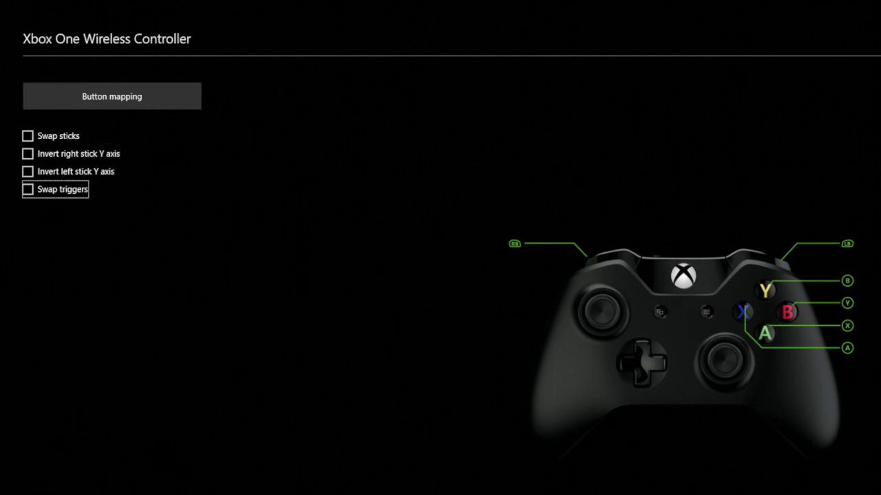
key("Up")
key("Up")
key("Down")
key("Up")
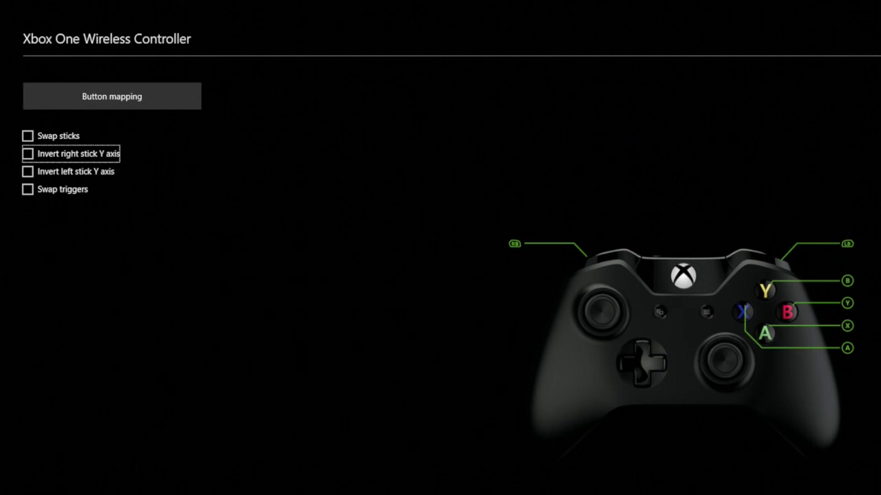
key("Down")
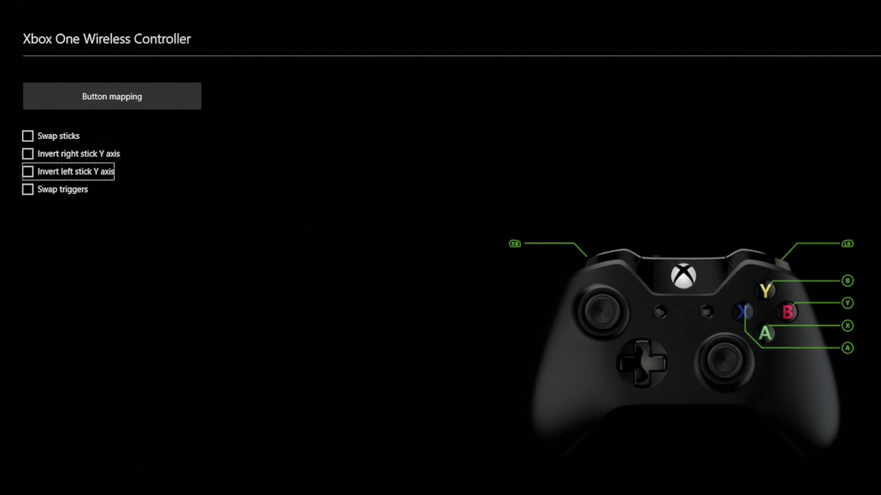
key("Down")
key("Up")
key("Up")
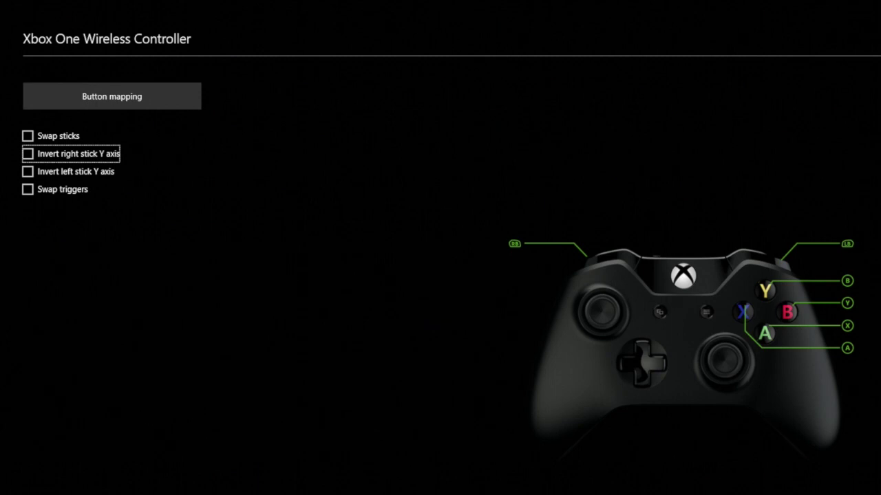
key("space")
- Move back up to Button mapping and open it again
key("Down")
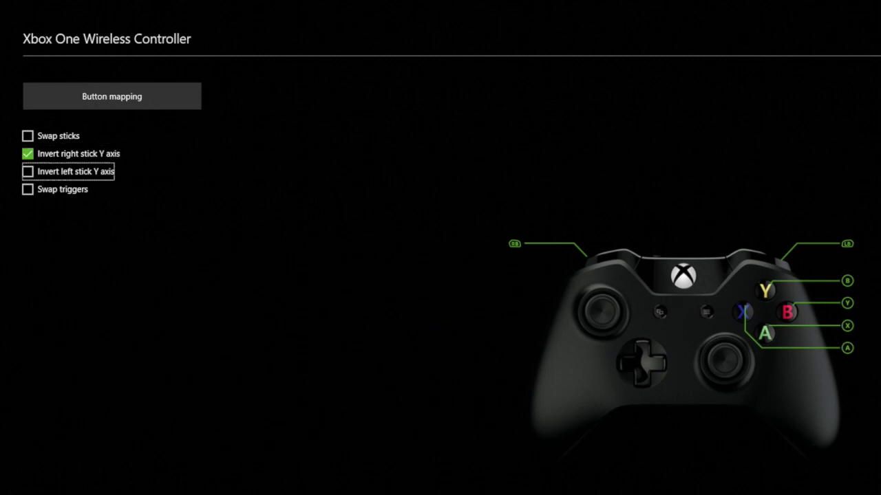
key("Down")
key("Up")
key("Up")
key("Up")
key("Up")
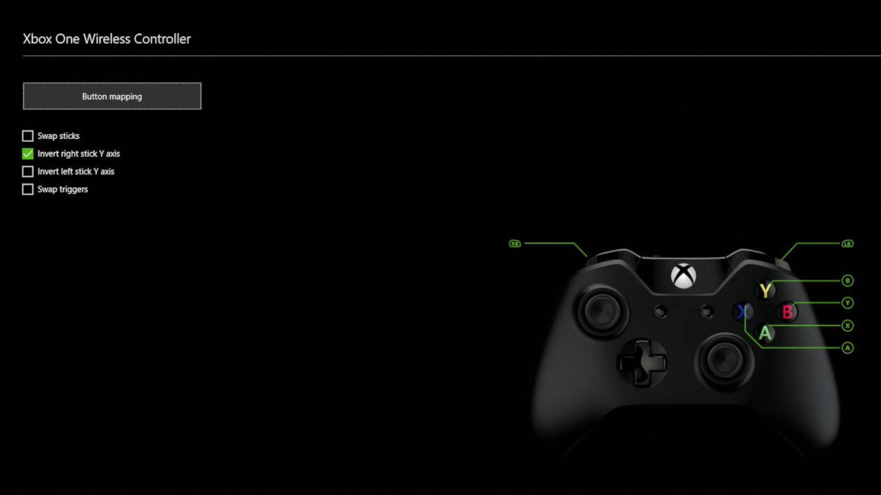
key("Return")
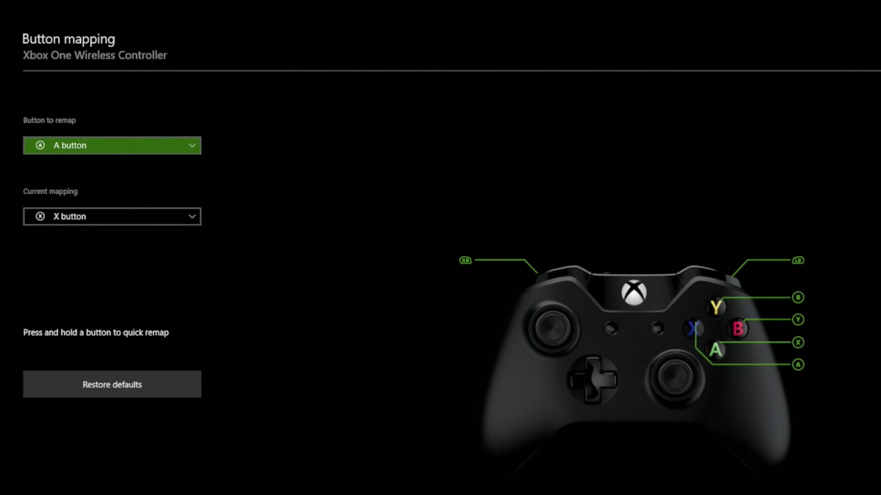
- Use Restore defaults so A button is mapped back to A button
key("Down")
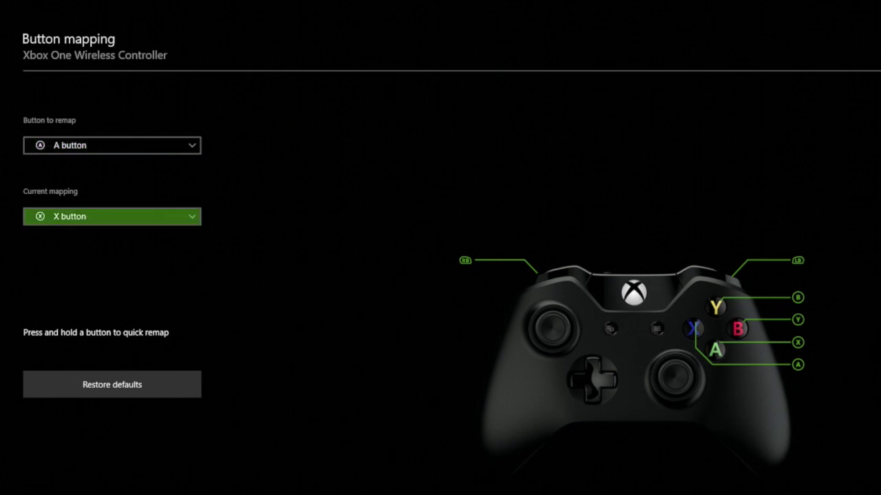
key("Down")
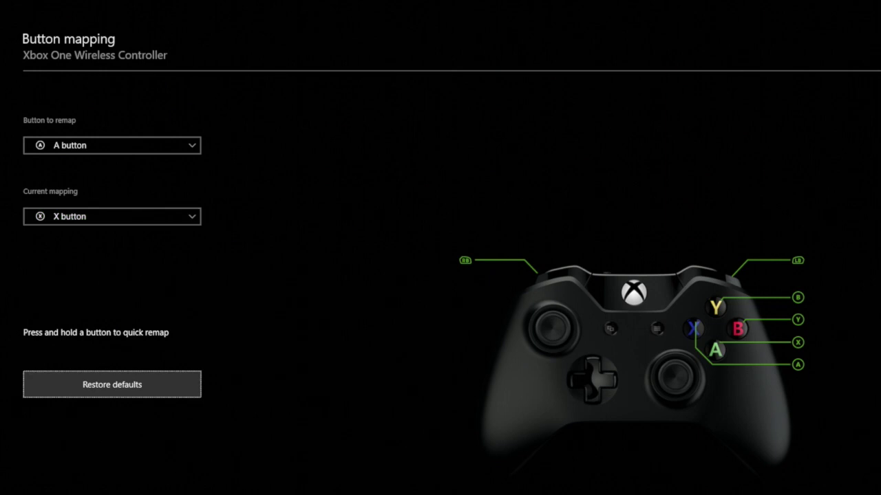
key("Return")
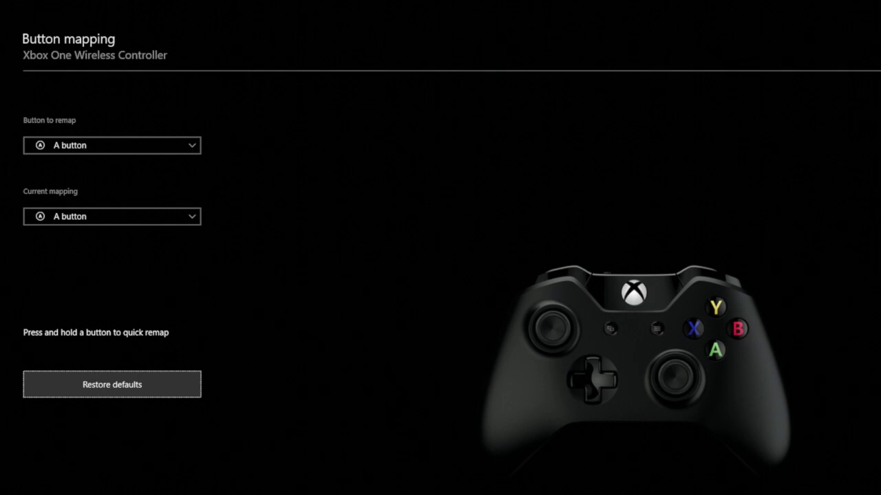
key("Up")
key("Up")
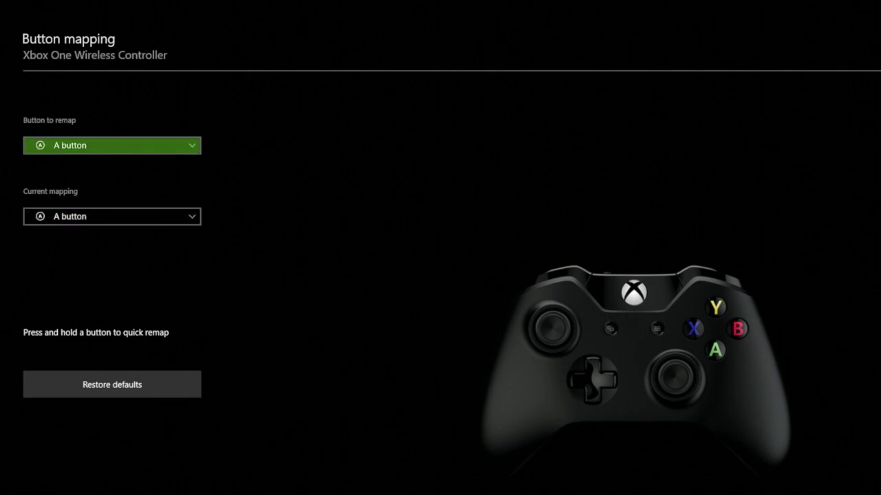
key("Down")
key("Down")
key("Up")
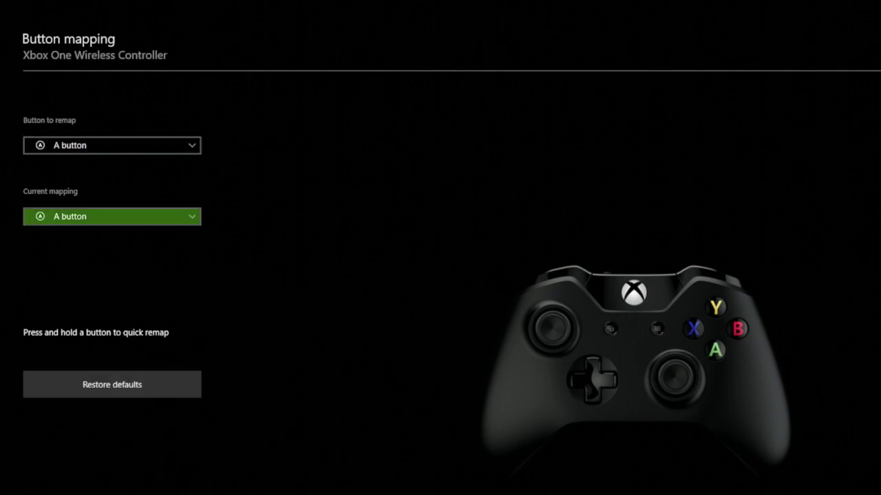
- Return to the controller options and uncheck Invert right stick Y axis
key("Escape")
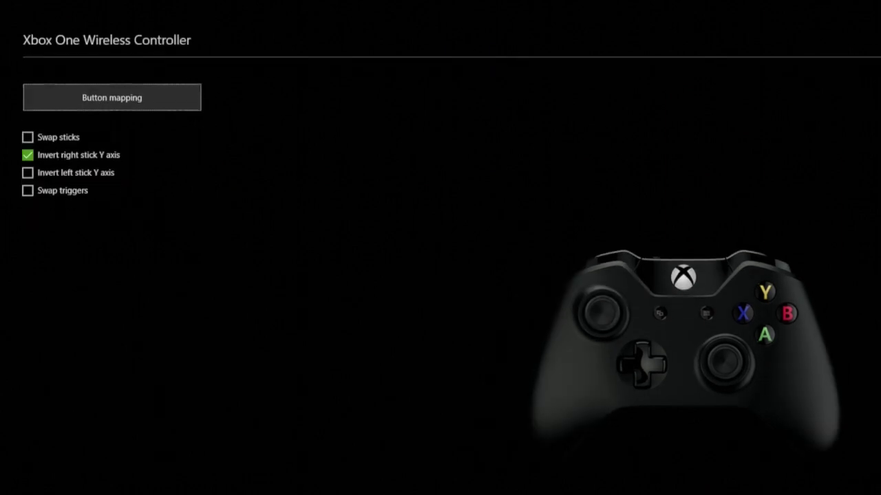
key("Down")
key("Down")
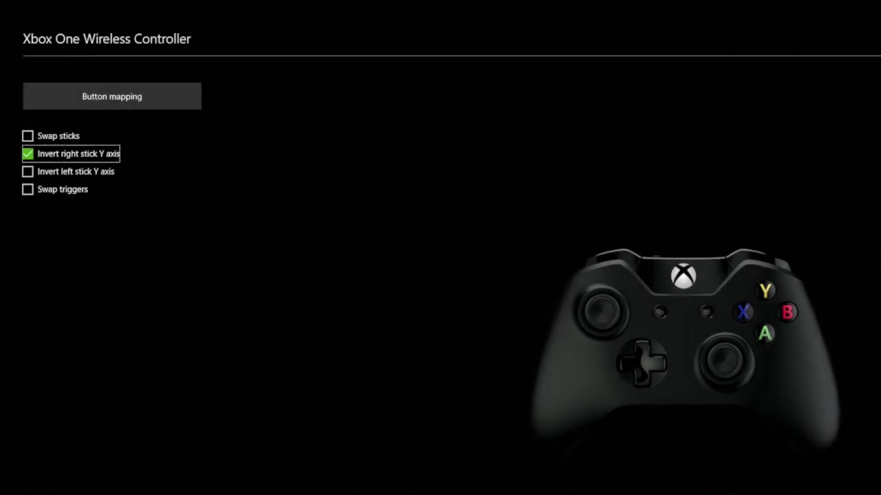
key("Return")
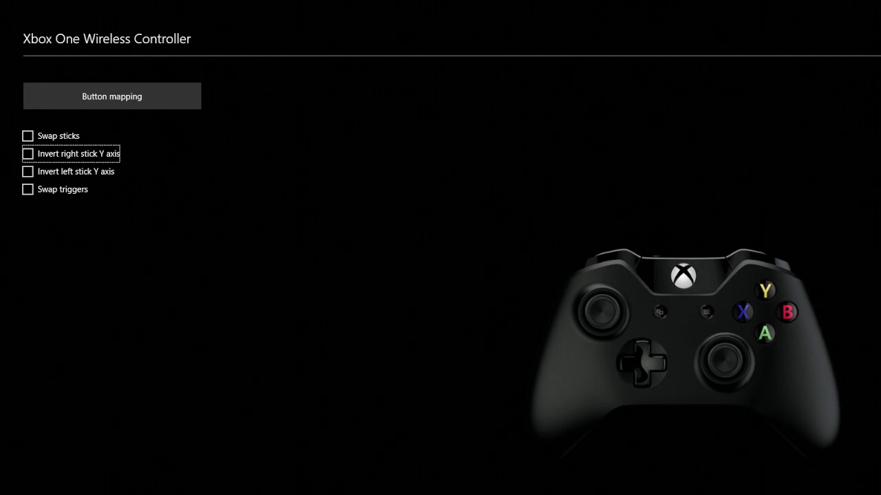
key("Up")
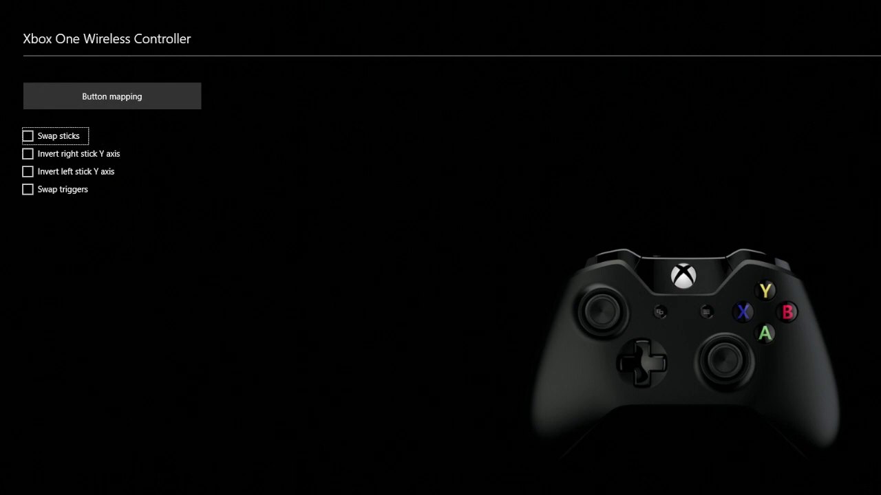
key("Down")
key("Down")
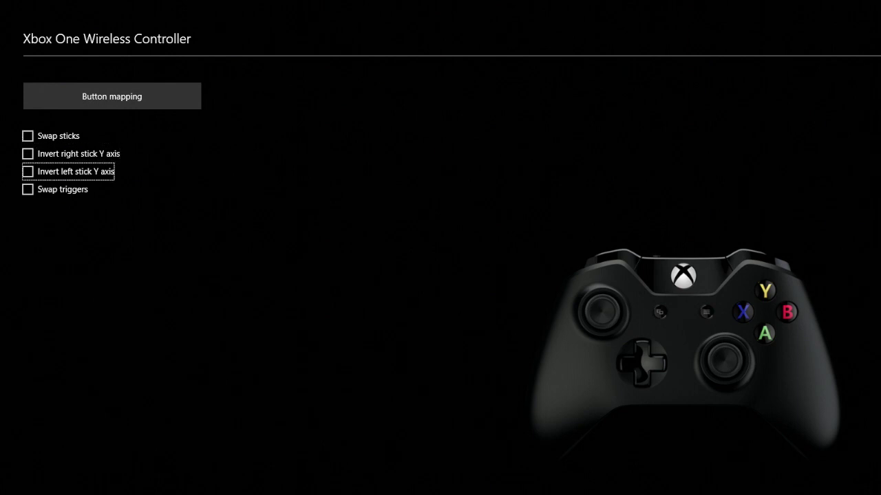